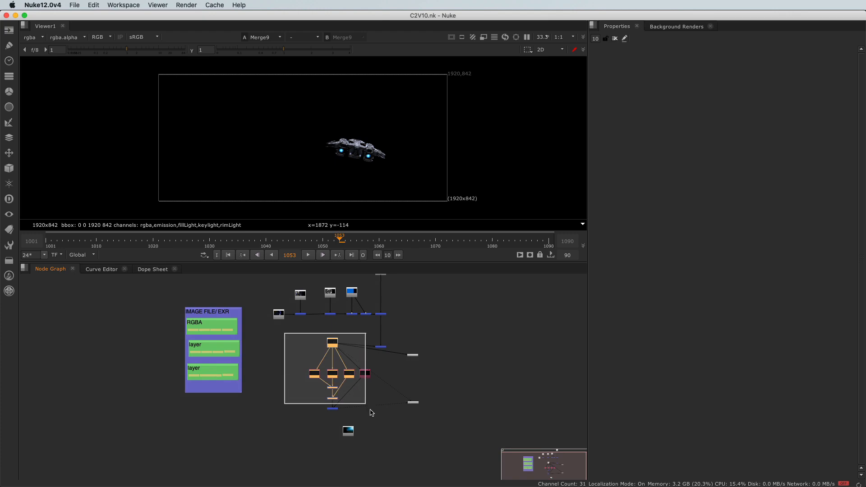
Move the ship render's layer branch left, clear of the main pipeline, and delete the upper grey node to its right
drag(366, 378, 325, 380)
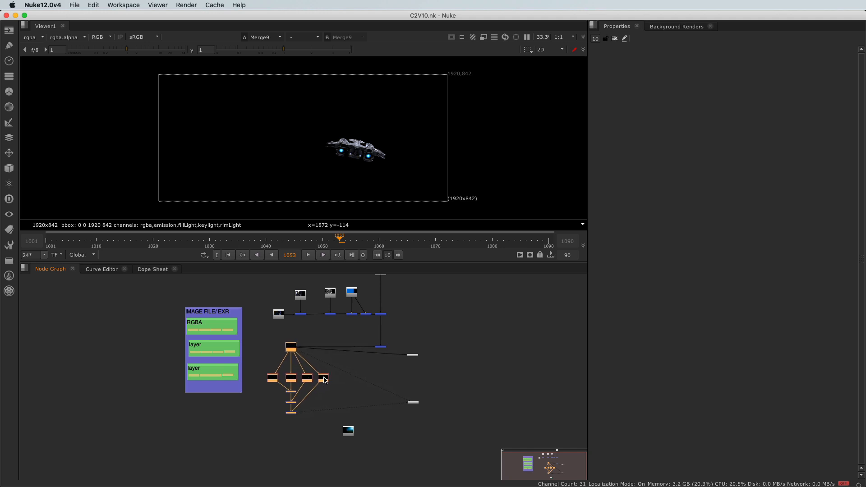
scroll(424, 359, up, 5)
drag(418, 313, 348, 384)
key(Delete)
scroll(305, 387, down, 5)
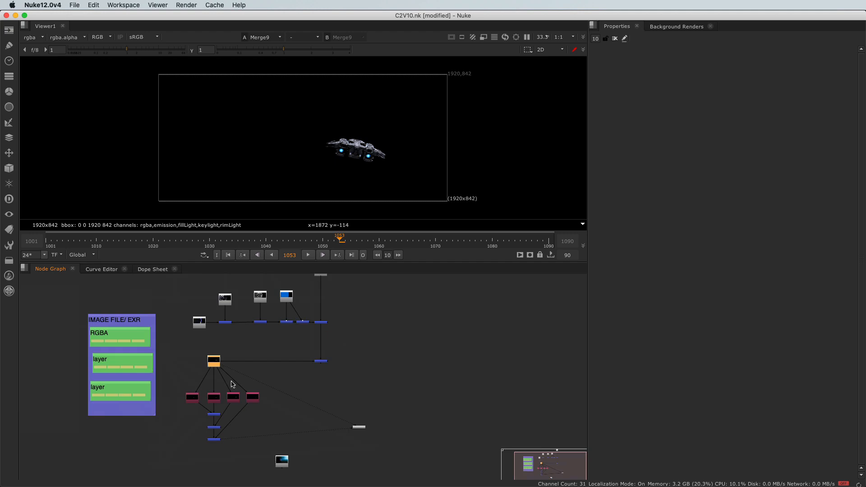
Delete the IMAGE FILE/EXR backdrop with its RGBA and layer boxes, and move the Viewer node well below the graph
scroll(230, 370, up, 2)
drag(156, 301, 311, 457)
key(Delete)
scroll(267, 412, down, 4)
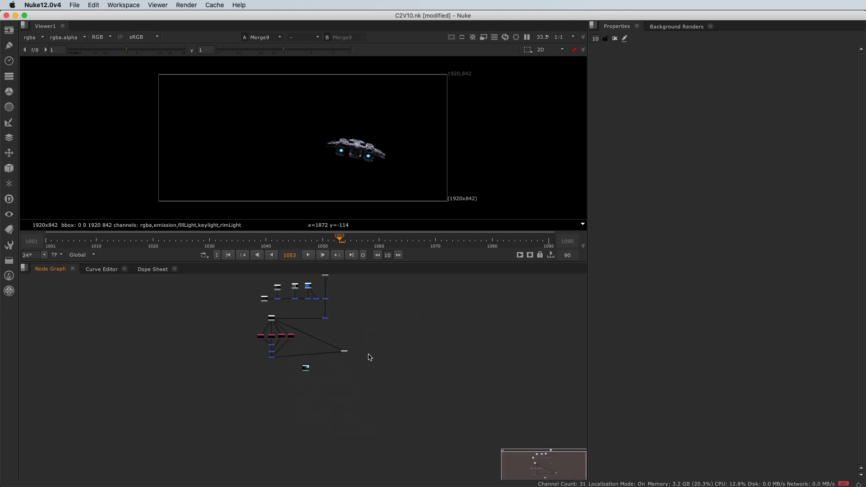
drag(371, 350, 305, 471)
click(261, 393)
Reconnect the A input of Merge2 (over) from the ship Read node to the last plus merge of the layer branch
scroll(325, 318, up, 8)
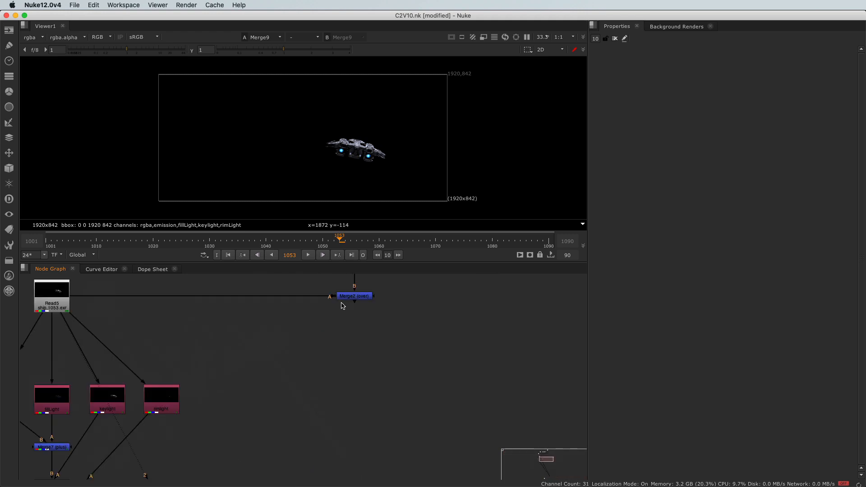
scroll(360, 302, down, 8)
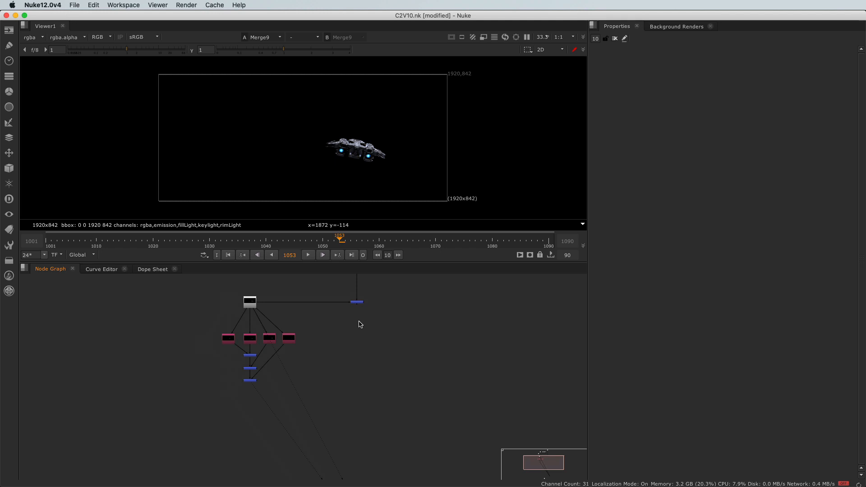
key(f)
scroll(347, 416, up, 3)
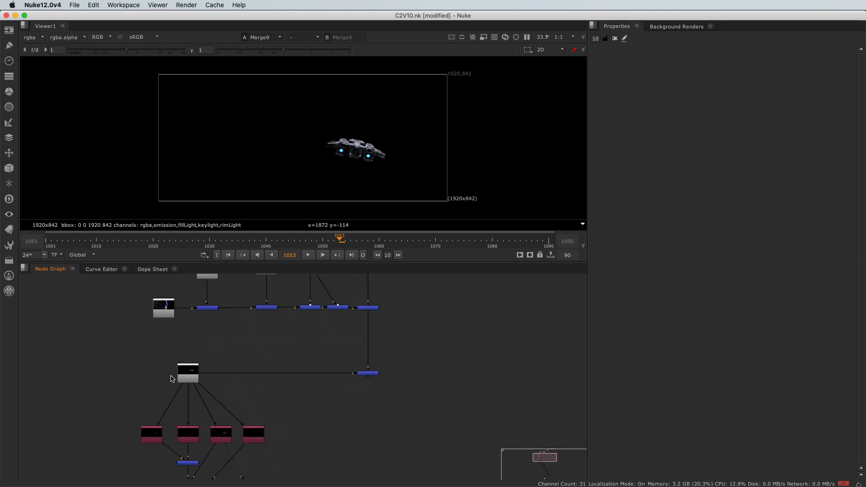
scroll(195, 389, down, 2)
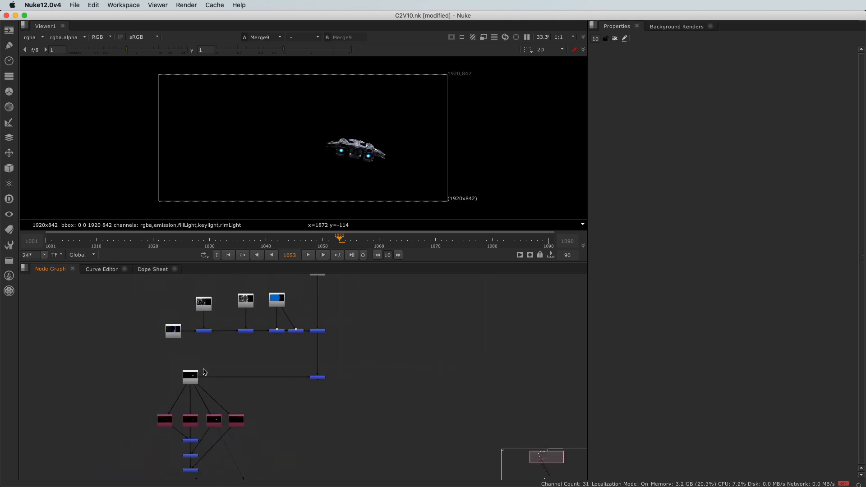
drag(206, 378, 234, 402)
middle_drag(234, 403, 244, 319)
drag(244, 319, 201, 389)
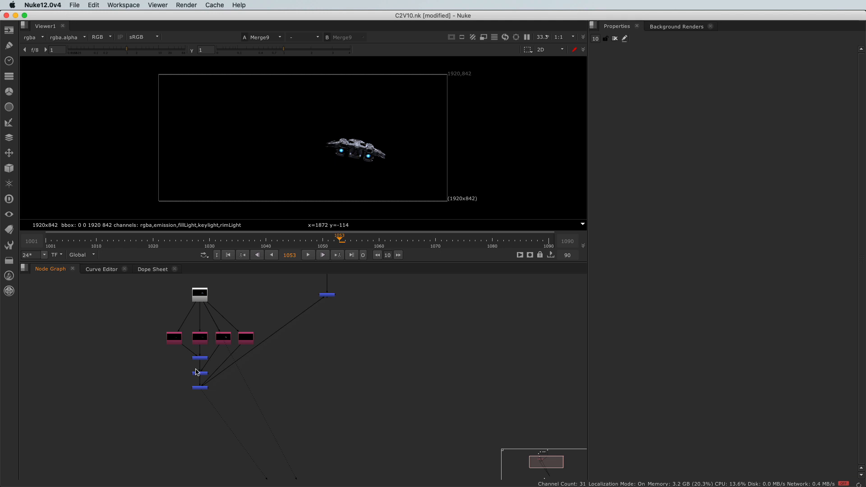
Move Merge2 (over) down level with the last plus merge and align it vertically under its B input pipe
drag(332, 297, 328, 394)
middle_drag(251, 376, 291, 398)
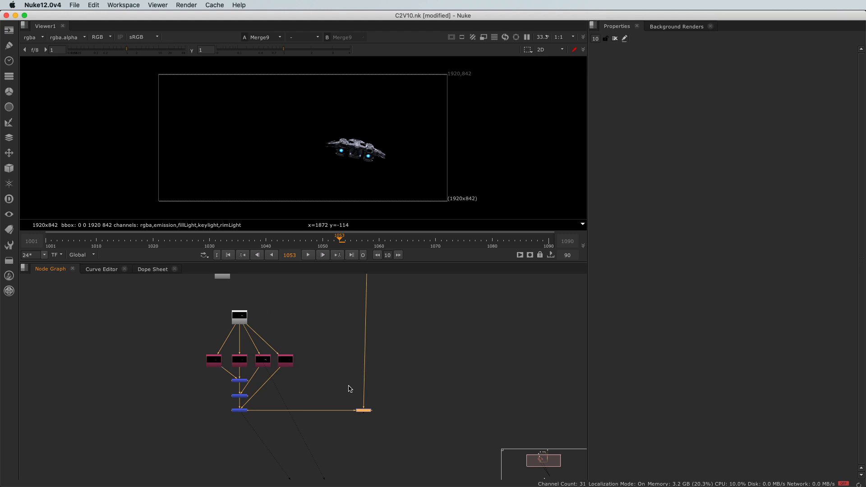
drag(371, 411, 374, 414)
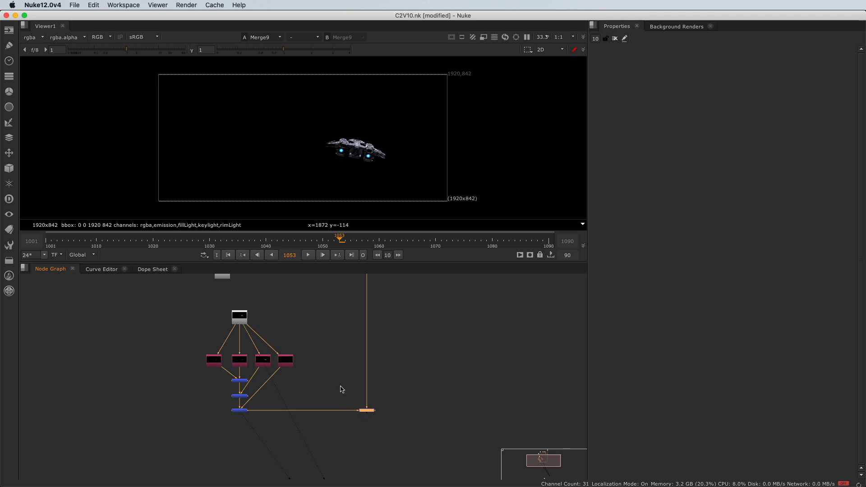
View the Merge2 composite and examine the ship up close where it overlaps the planet
scroll(333, 383, up, 5)
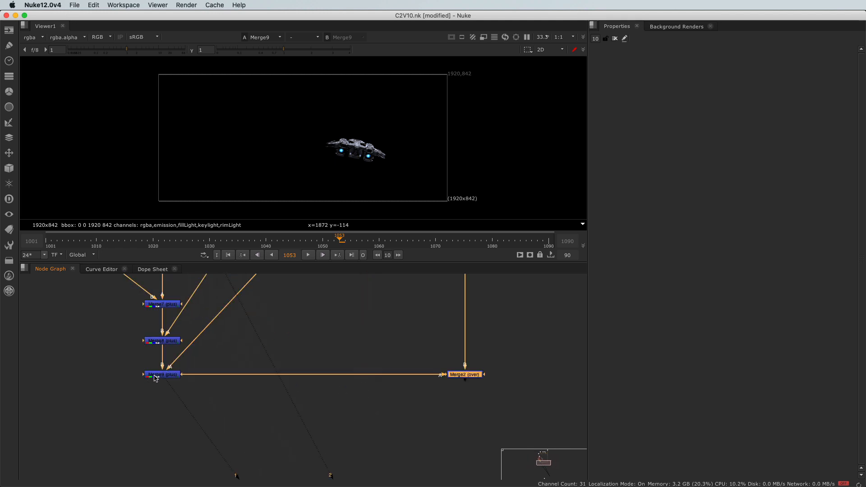
scroll(368, 399, down, 2)
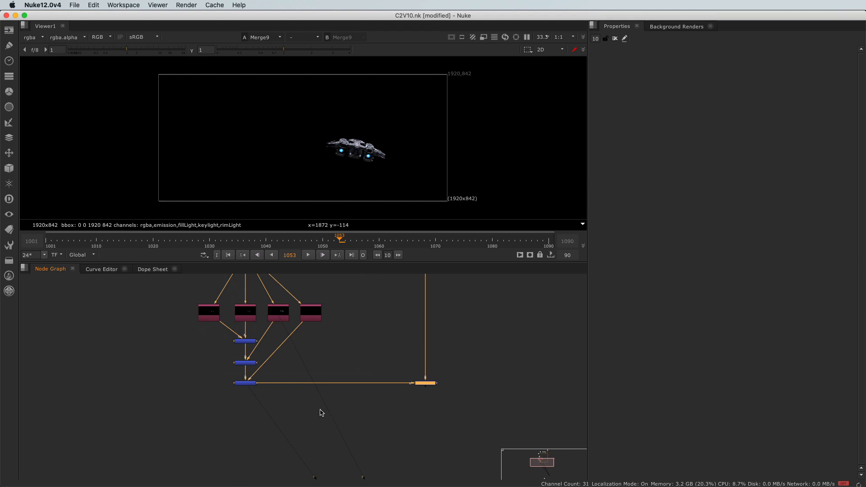
scroll(327, 404, up, 2)
key(1)
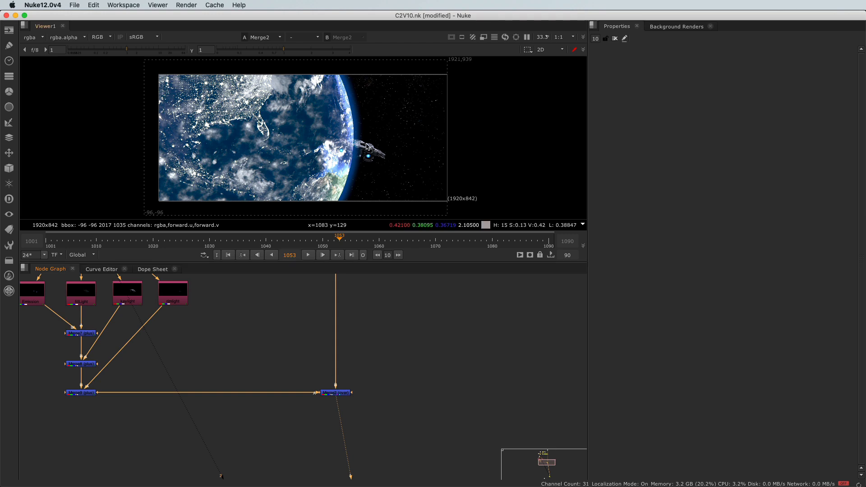
scroll(365, 151, up, 3)
scroll(366, 151, up, 1)
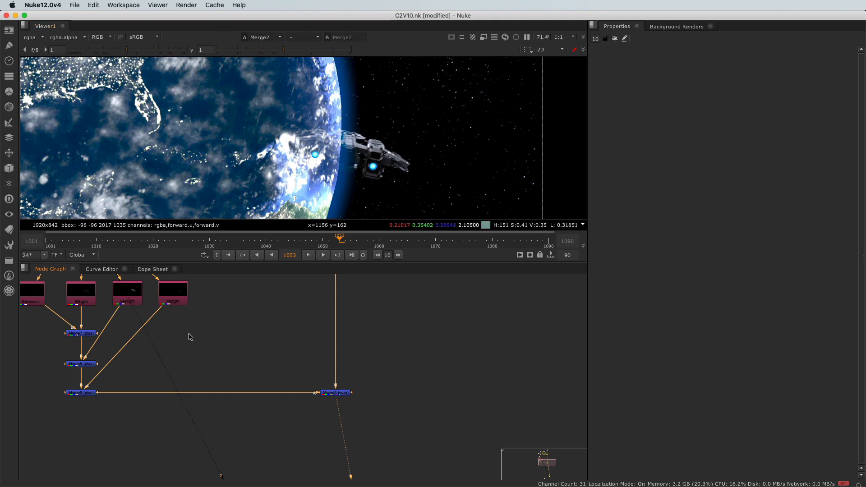
Move the whole ship layer branch, from Read5 to the last plus merge, further left from Merge2
scroll(189, 337, down, 5)
middle_drag(189, 338, 222, 353)
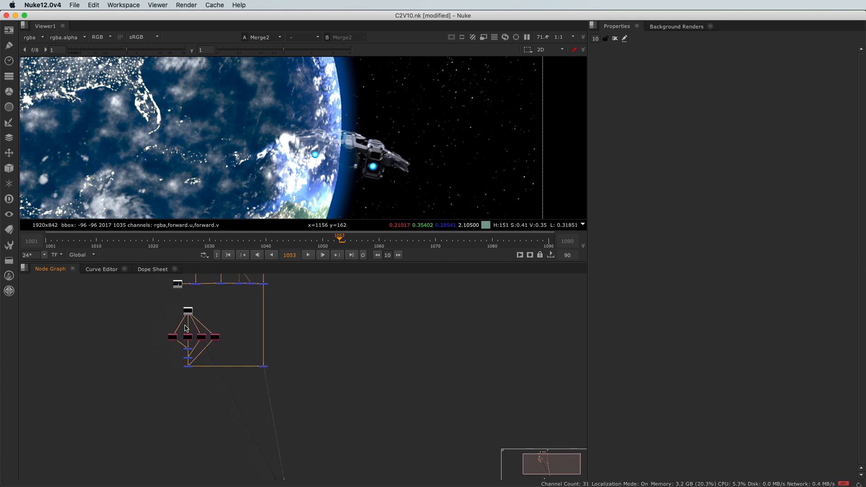
scroll(182, 318, up, 4)
drag(115, 287, 258, 429)
drag(194, 414, 152, 416)
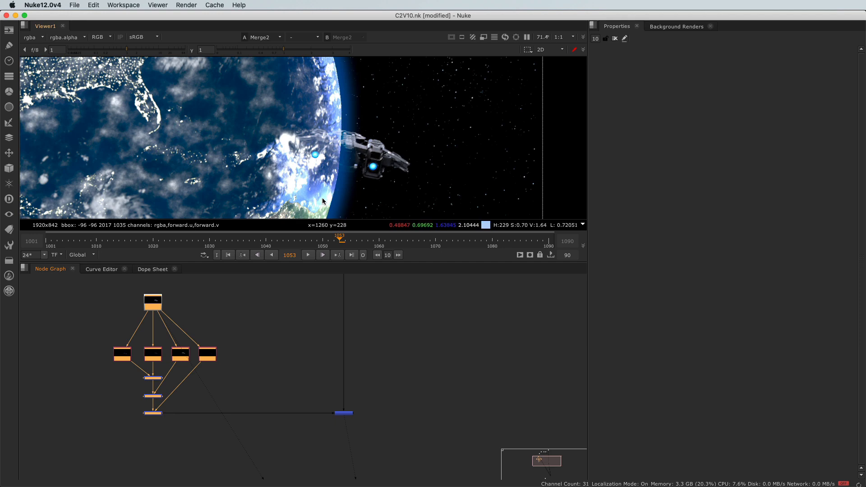
click(235, 308)
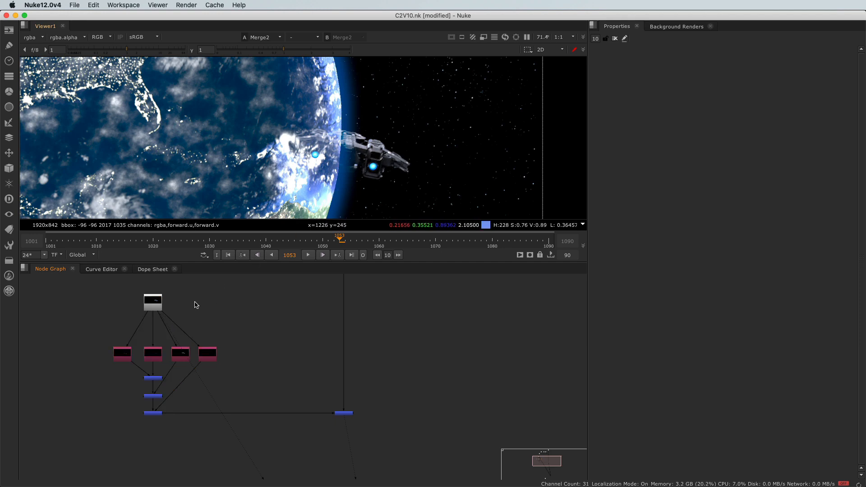
View the Read5 ship render's alpha channel and examine its matte within the full frame
click(149, 310)
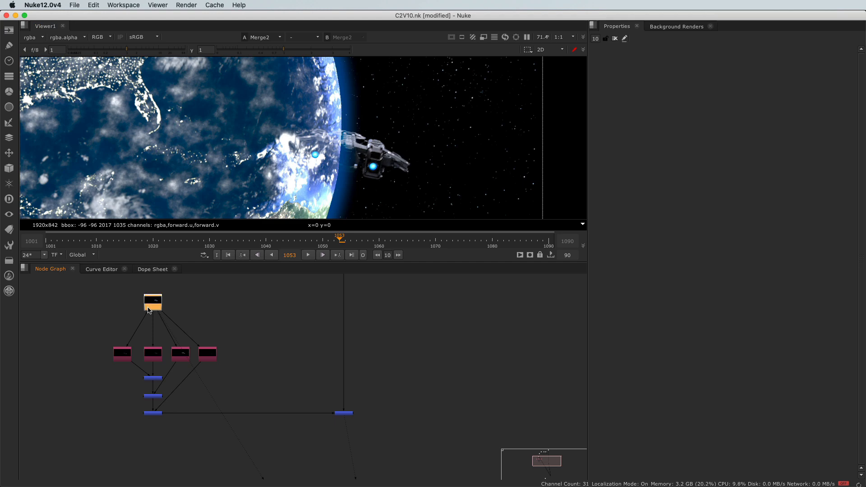
key(1)
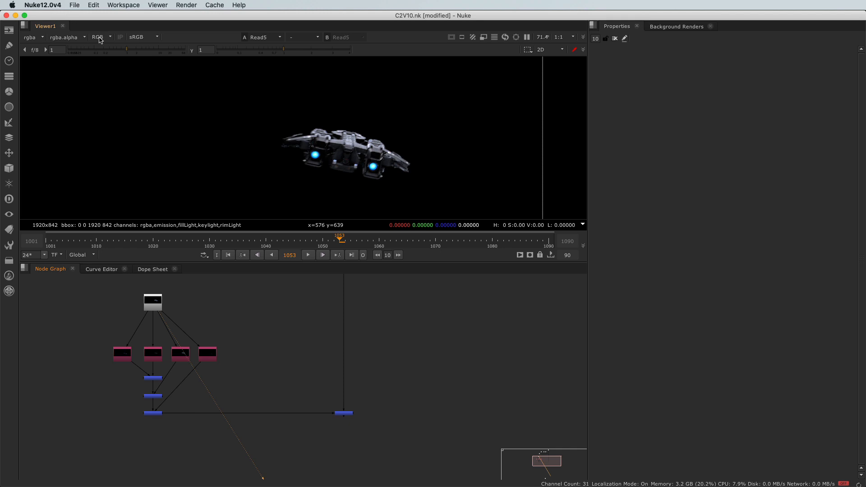
click(100, 39)
click(108, 79)
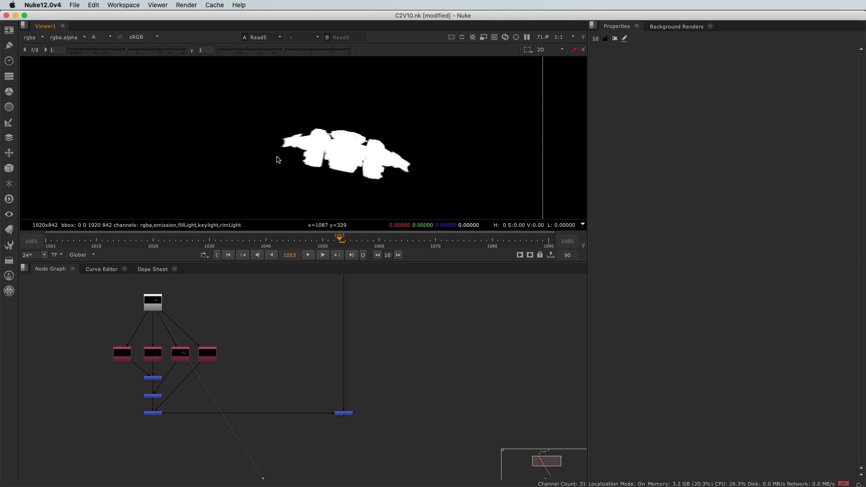
scroll(277, 160, down, 4)
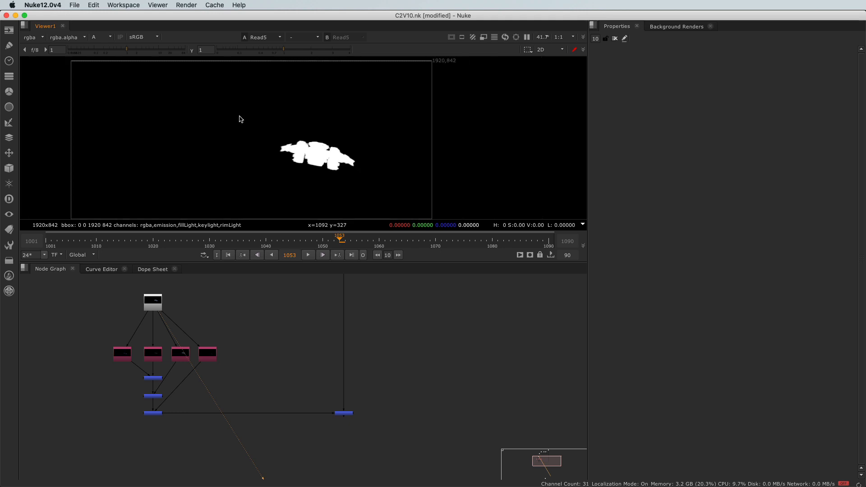
middle_drag(207, 160, 227, 159)
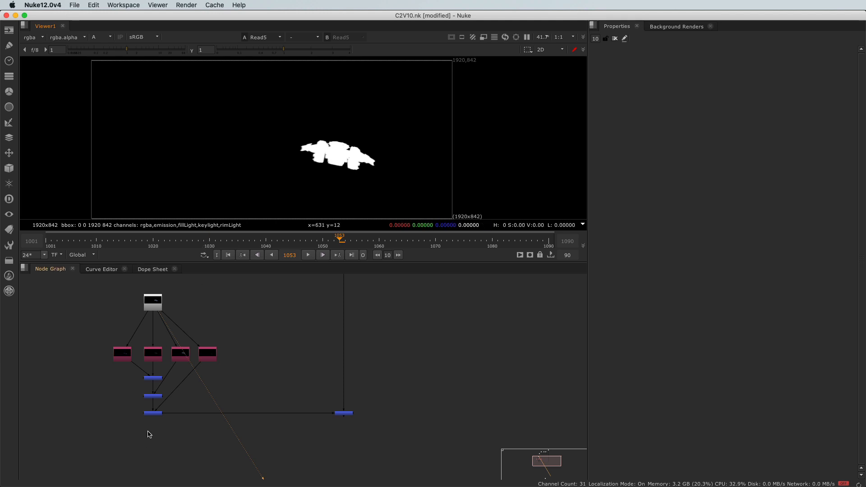
View the last plus merge's alpha and examine the ship's matte up close
click(153, 413)
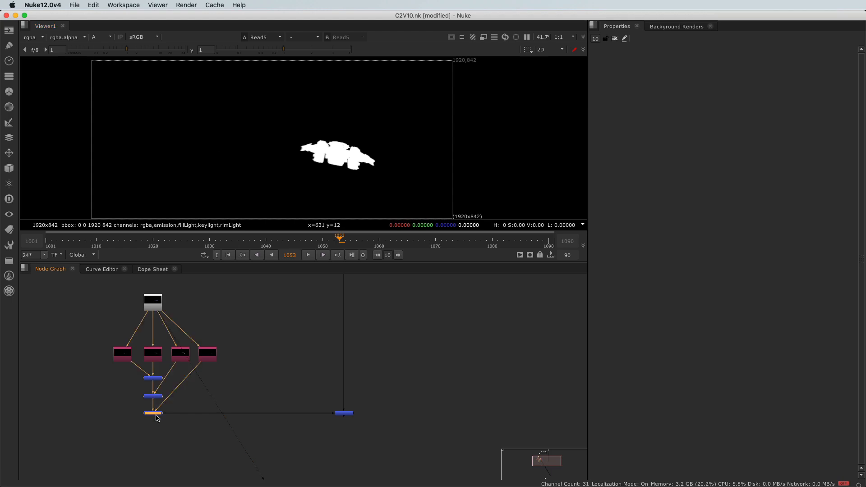
key(1)
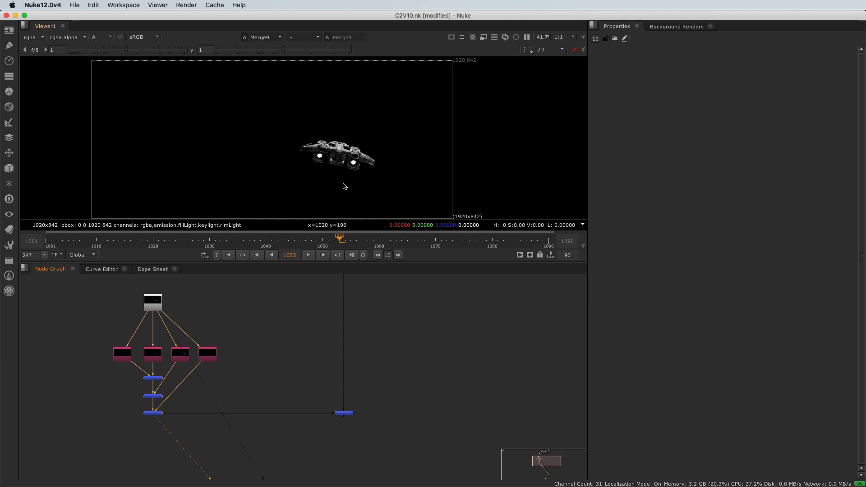
scroll(361, 175, up, 2)
scroll(361, 175, up, 6)
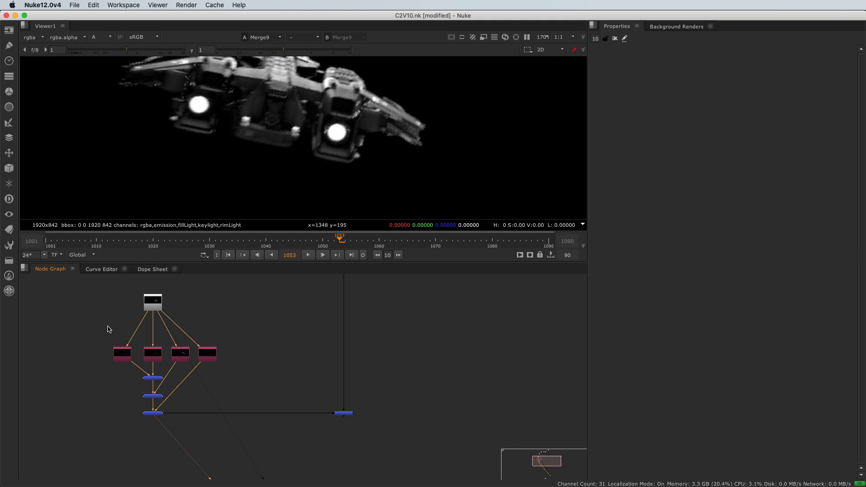
Add an unconnected Copy node in the empty area beside the layer shuffle nodes
drag(99, 322, 230, 433)
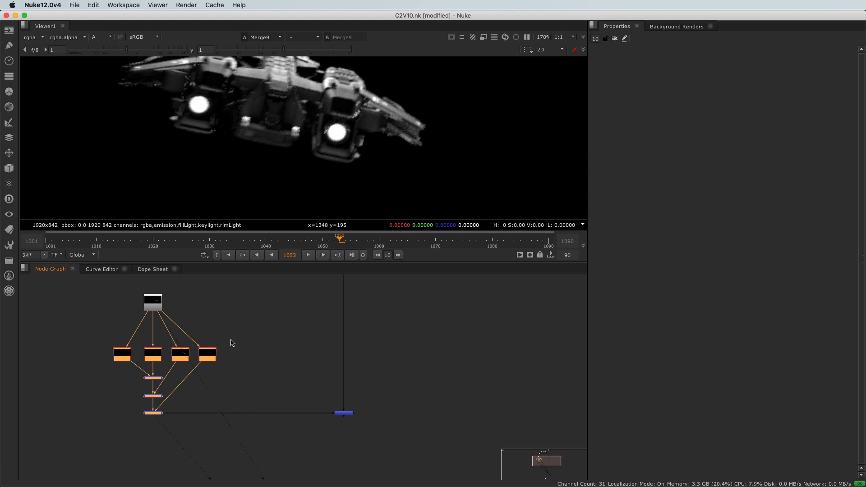
click(149, 311)
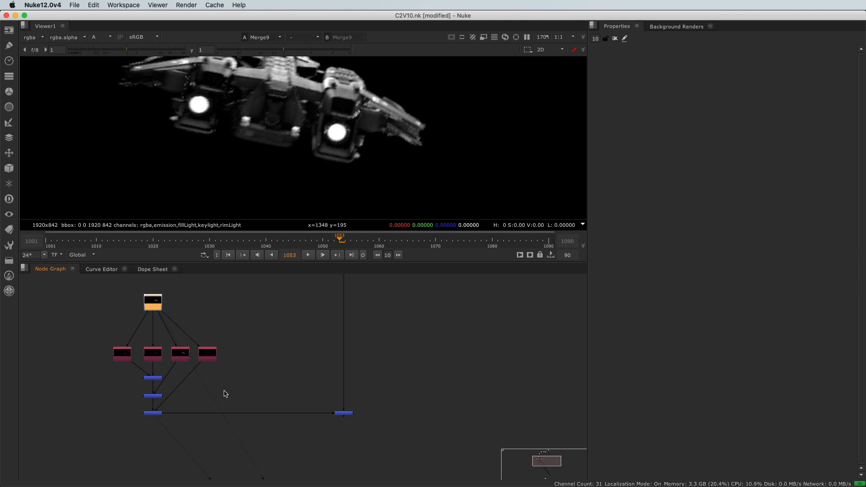
click(252, 358)
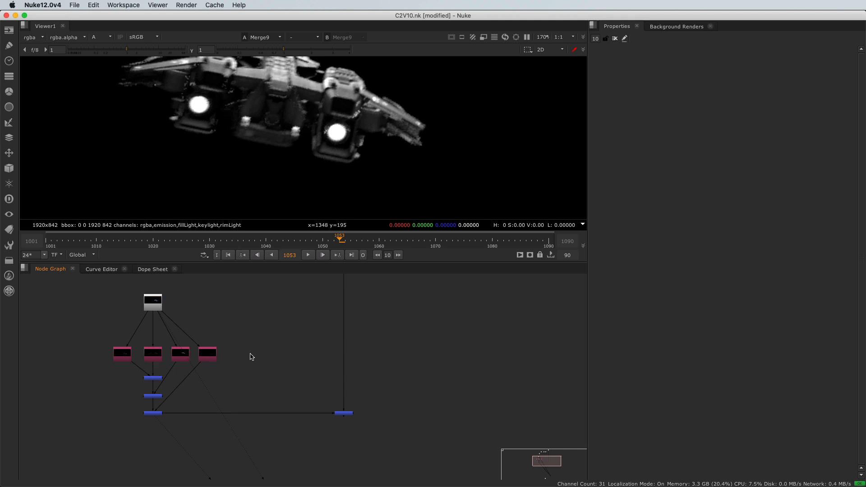
click(10, 77)
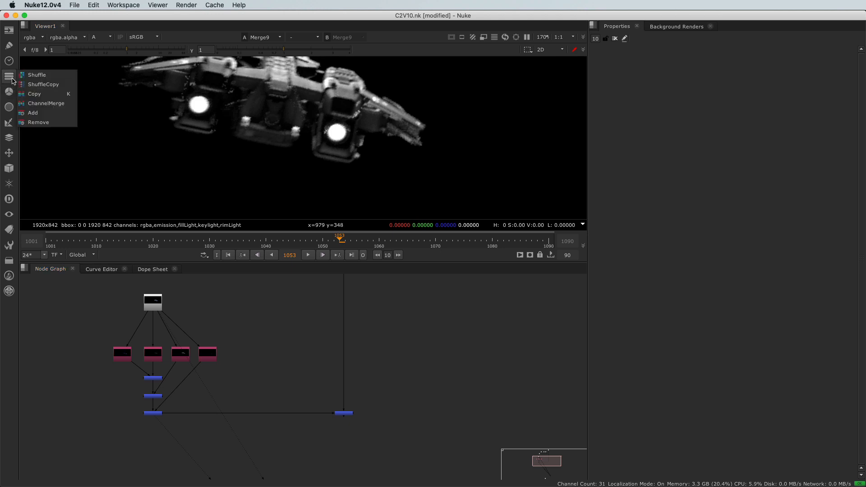
click(31, 96)
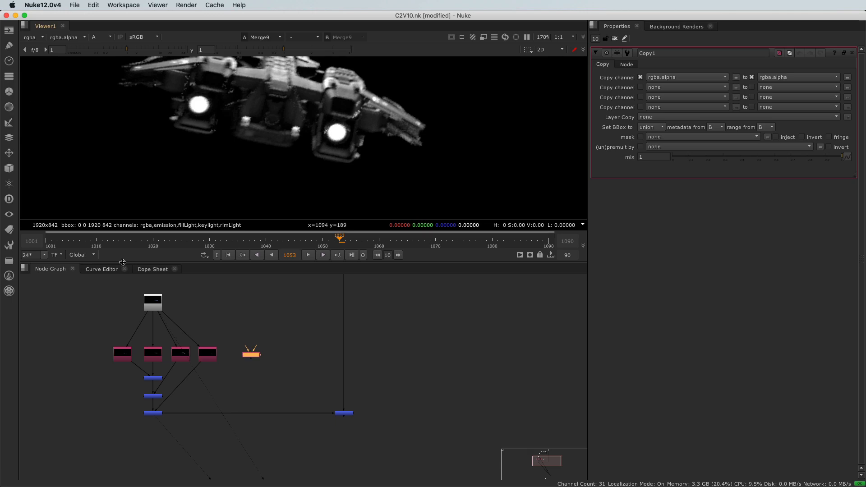
Connect the Copy node's A input to Read5 and insert the node between the last plus merge and Merge2
scroll(242, 379, up, 2)
drag(248, 334, 139, 288)
drag(278, 359, 252, 441)
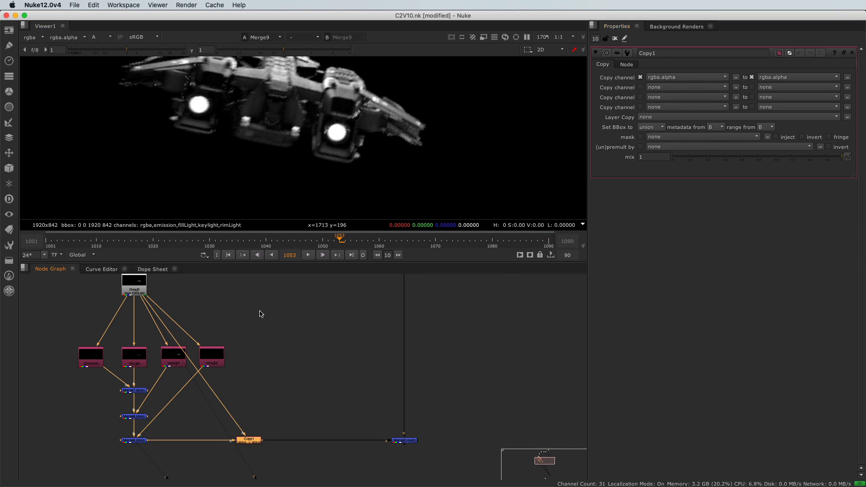
View the Copy node's alpha output and disable the node to compare the matte without it
middle_drag(254, 418, 258, 373)
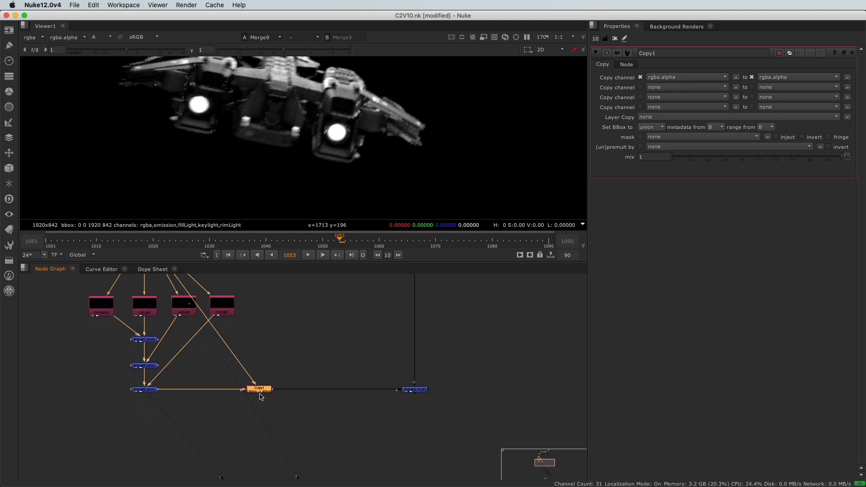
key(1)
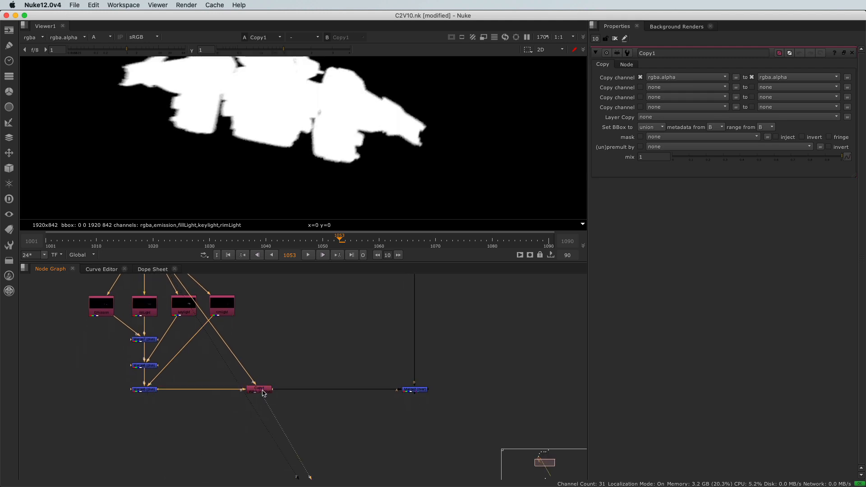
click(264, 391)
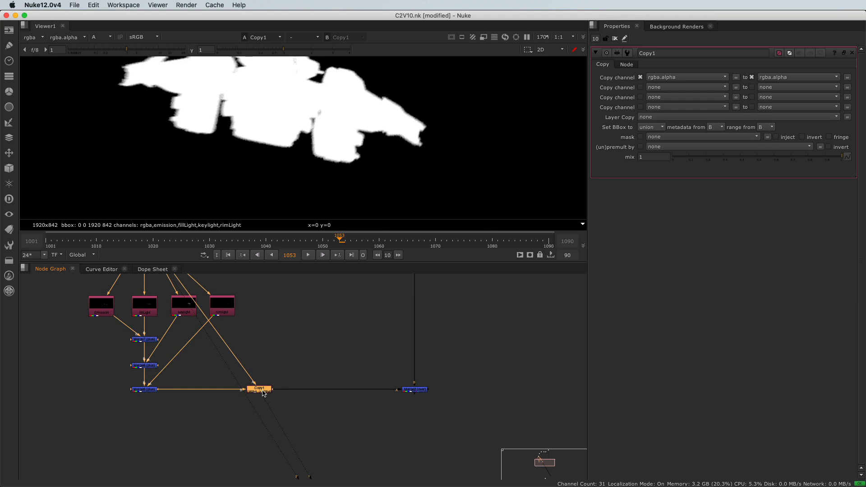
key(d)
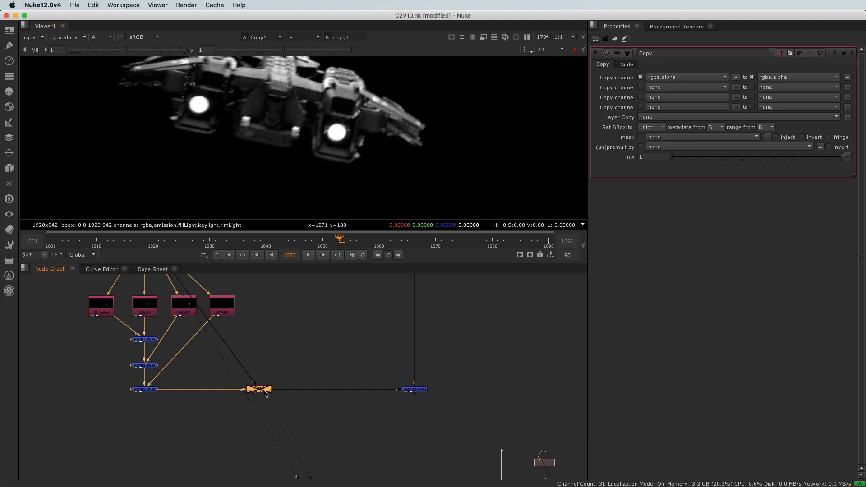
Re-enable the Copy node and view Read5's alpha for comparison
key(d)
middle_drag(308, 374, 409, 438)
click(249, 304)
key(1)
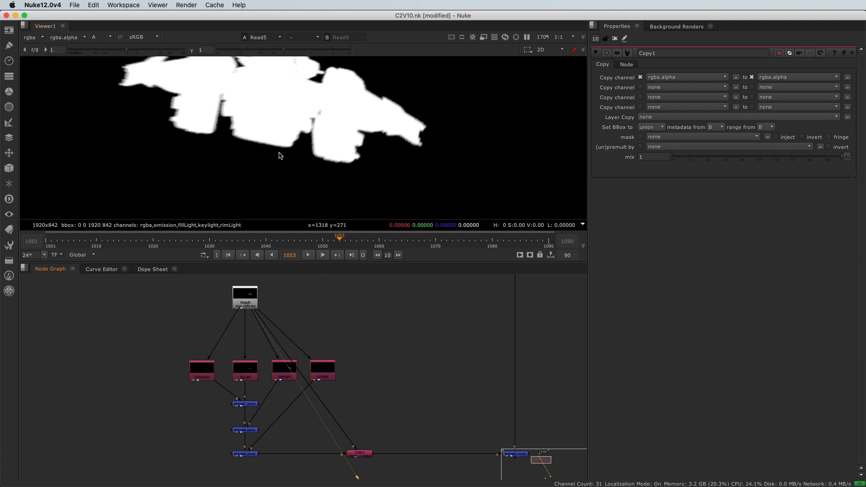
View Merge2's output in RGB instead of alpha and examine the ship's edges and the full frame
middle_drag(429, 408, 282, 364)
drag(296, 371, 373, 416)
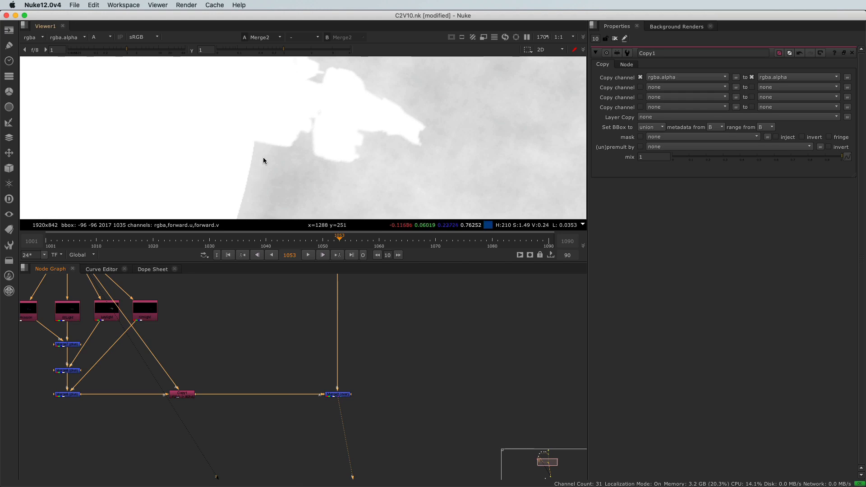
key(a)
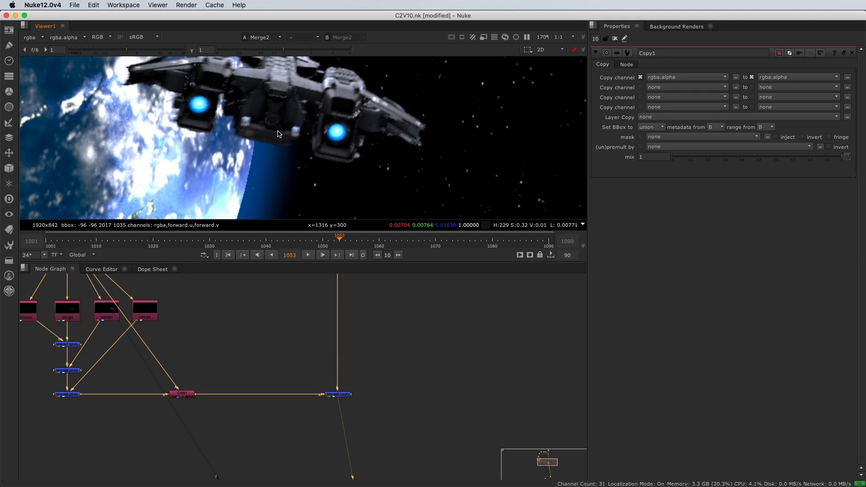
scroll(226, 118, down, 6)
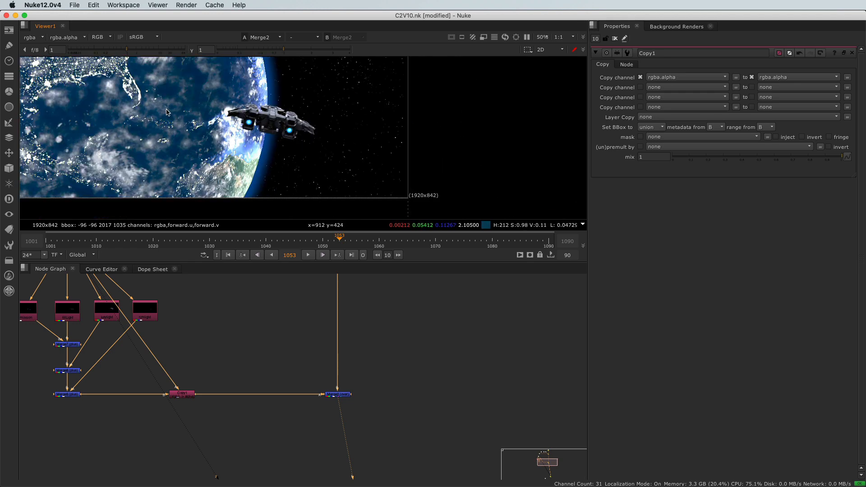
scroll(176, 107, down, 3)
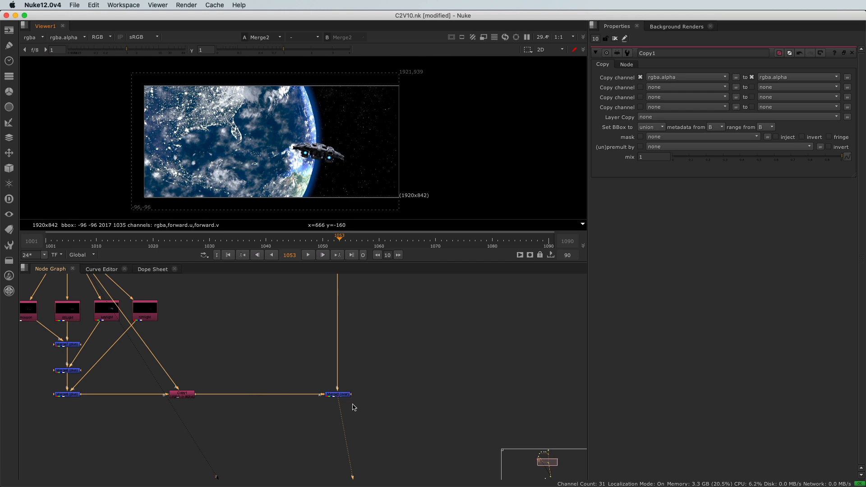
Move the Copy node underneath the column of plus merges
scroll(258, 387, down, 3)
middle_drag(265, 380, 286, 384)
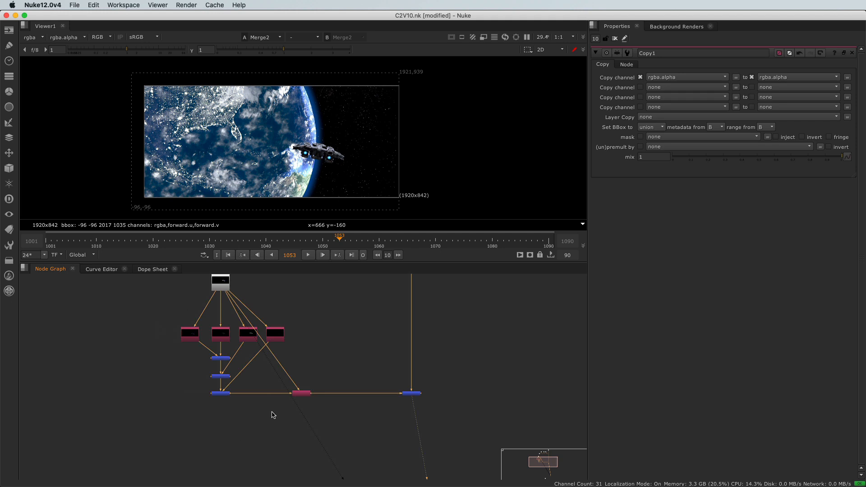
drag(298, 398, 192, 432)
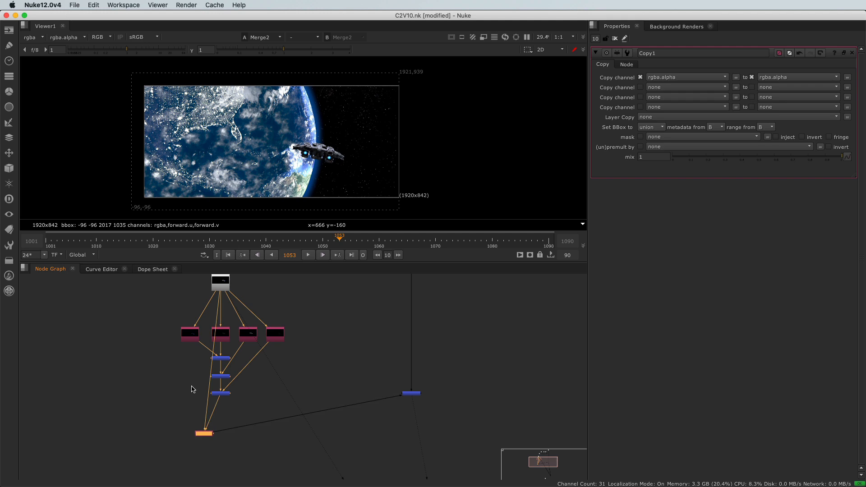
Add a dot on the Read5-to-Copy connection and place it to the left, level with Read5
scroll(195, 396, up, 3)
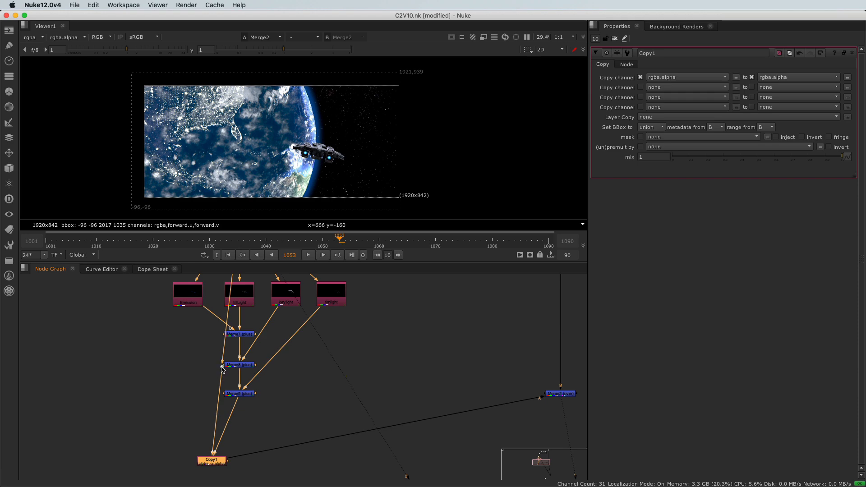
ctrl+drag(222, 369, 183, 366)
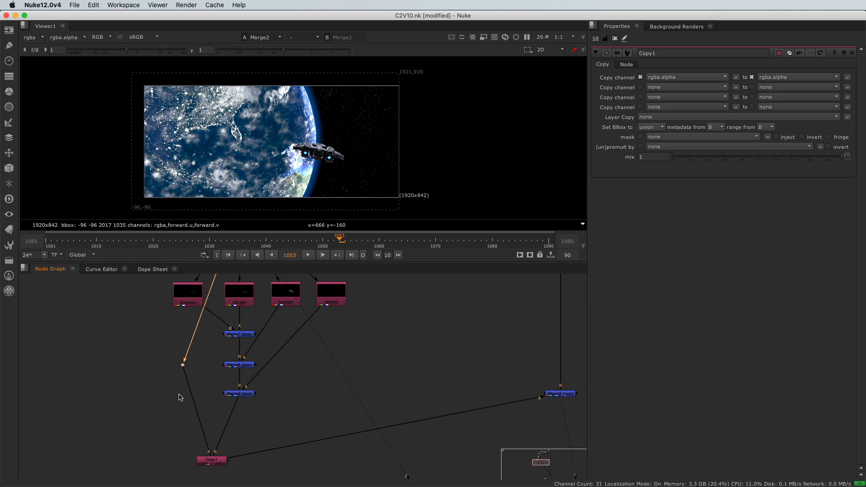
middle_drag(179, 397, 162, 425)
scroll(162, 425, down, 3)
drag(165, 406, 106, 313)
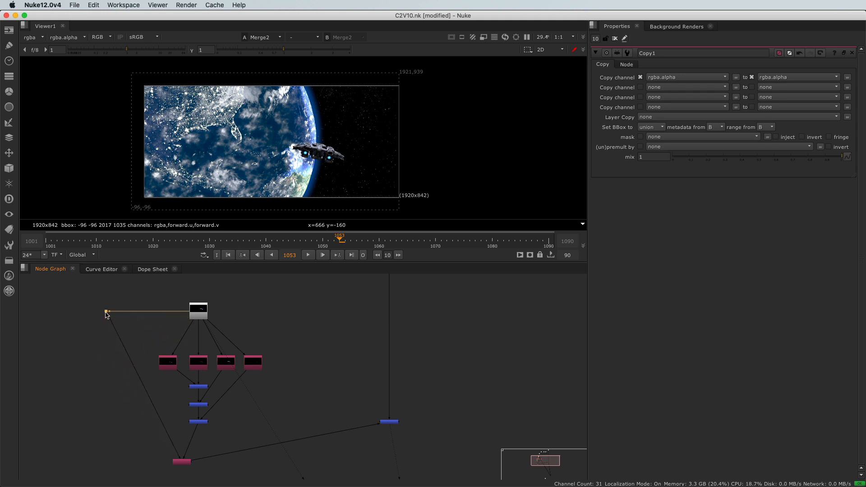
Add a second dot on the Read5-to-Copy connection, level with the Copy node, and align Copy under the plus merges
scroll(122, 403, up, 2)
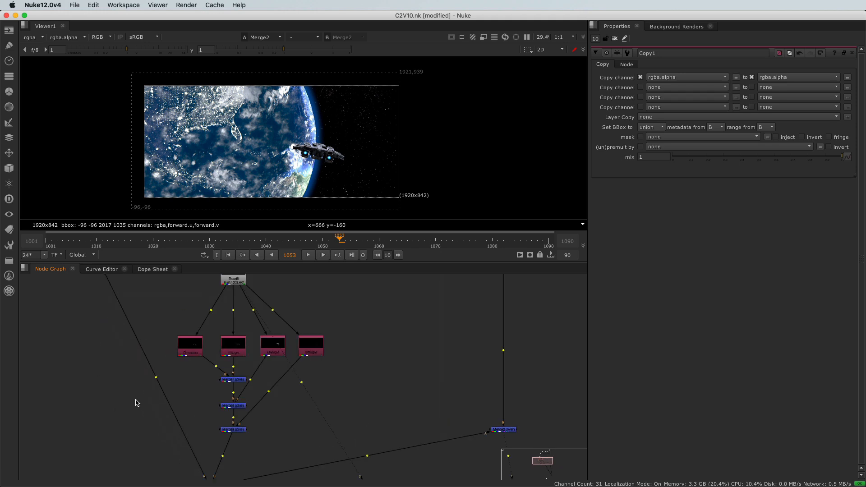
ctrl+drag(156, 378, 113, 442)
middle_drag(117, 441, 108, 360)
drag(105, 370, 101, 411)
drag(194, 409, 221, 411)
scroll(194, 361, down, 3)
middle_drag(192, 336, 185, 405)
Add dots that bend the connections from the first, third and fourth shuffle nodes at right angles into their plus merges
scroll(192, 388, up, 5)
scroll(193, 392, up, 2)
ctrl+drag(193, 386, 154, 406)
scroll(249, 410, down, 4)
middle_drag(249, 411, 241, 358)
ctrl+drag(264, 364, 305, 402)
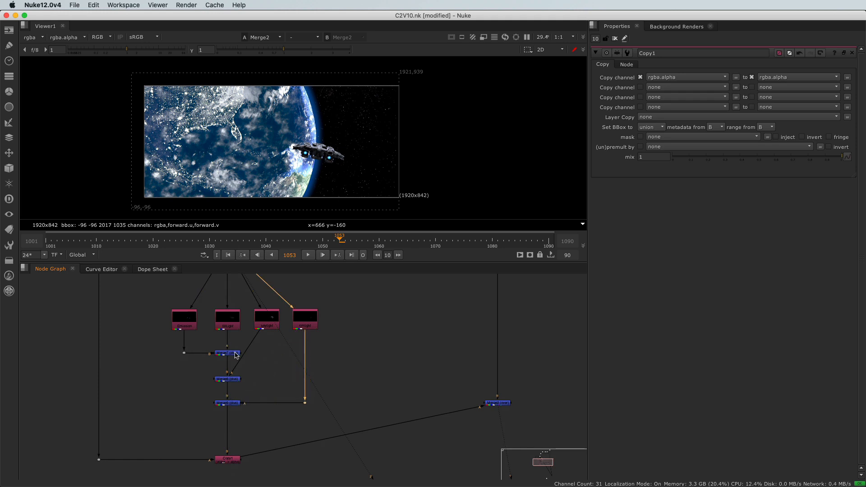
ctrl+drag(246, 353, 267, 380)
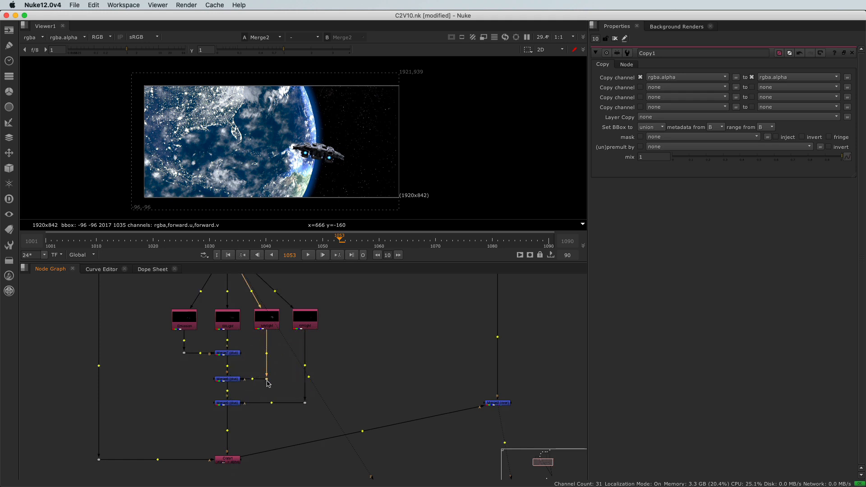
Move Merge2 down so that it sits level with the Copy node
middle_drag(397, 446, 358, 403)
mouse_move(426, 351)
mouse_down()
mouse_move(477, 386)
mouse_move(475, 429)
mouse_up()
scroll(211, 393, down, 2)
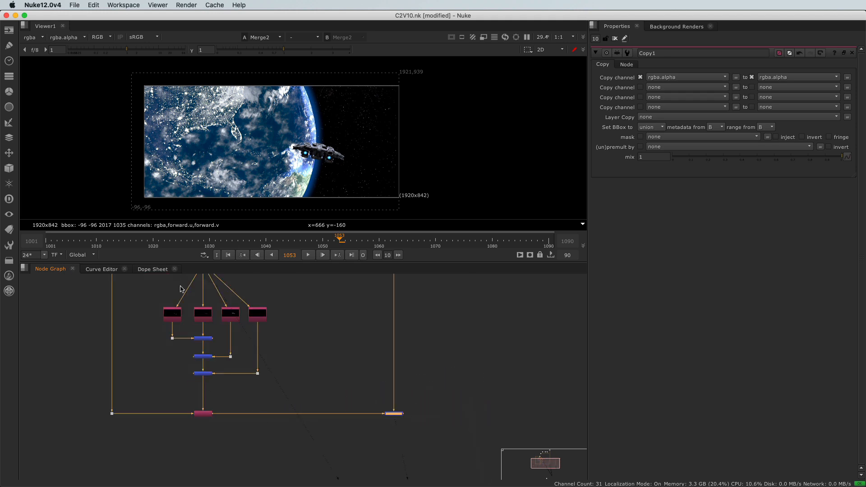
Review the tidied ship branch within the whole node tree and deselect all nodes
middle_drag(160, 334, 157, 381)
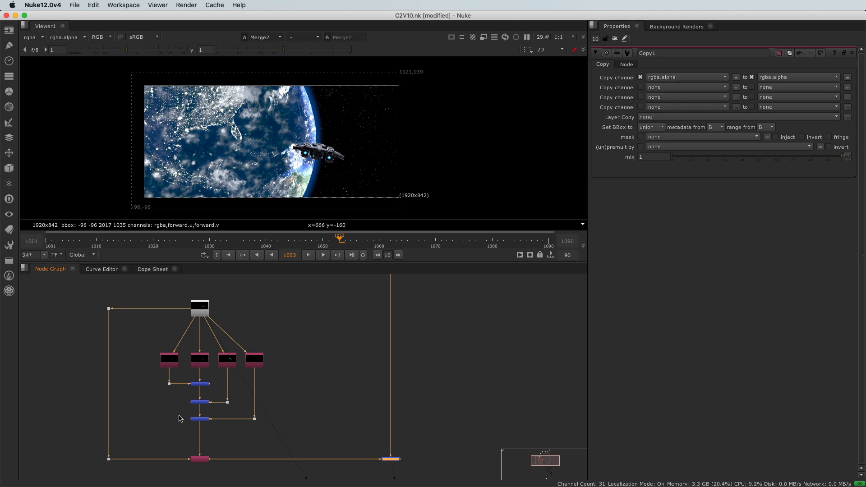
scroll(180, 419, down, 3)
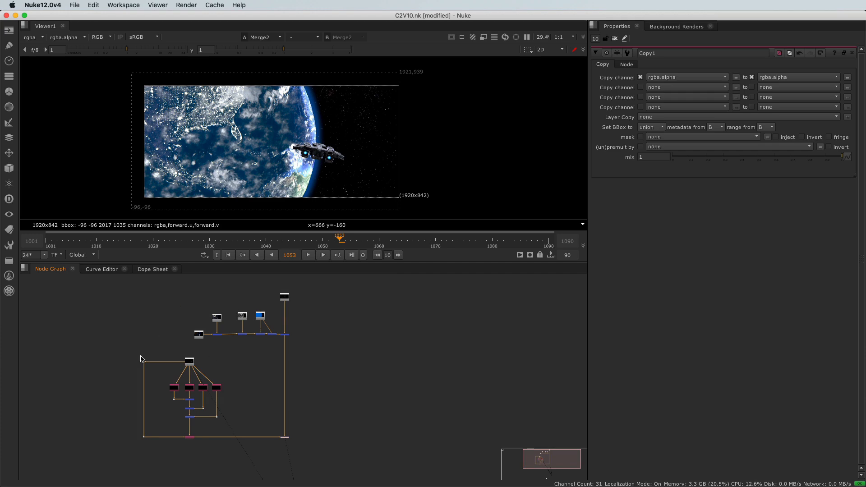
scroll(177, 369, up, 2)
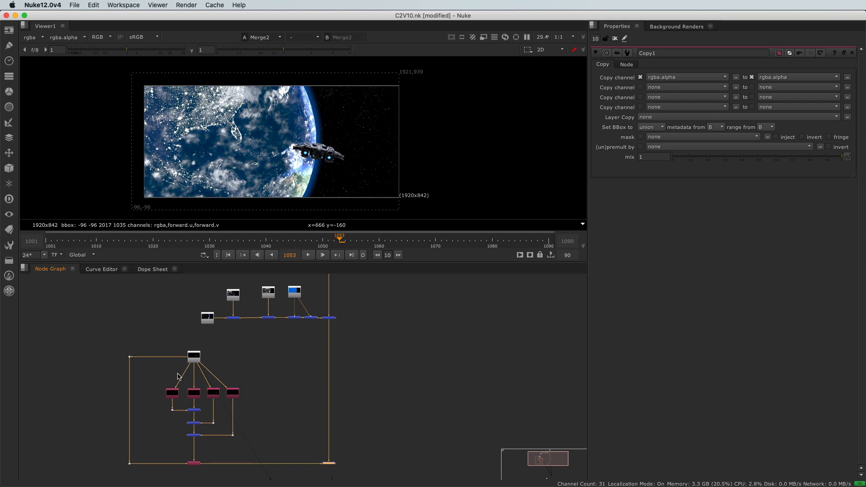
scroll(216, 451, up, 3)
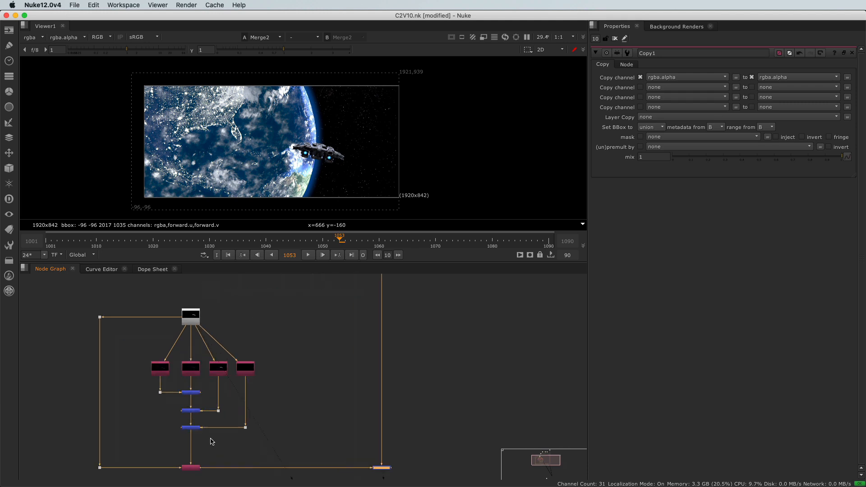
scroll(212, 433, up, 2)
scroll(210, 433, down, 2)
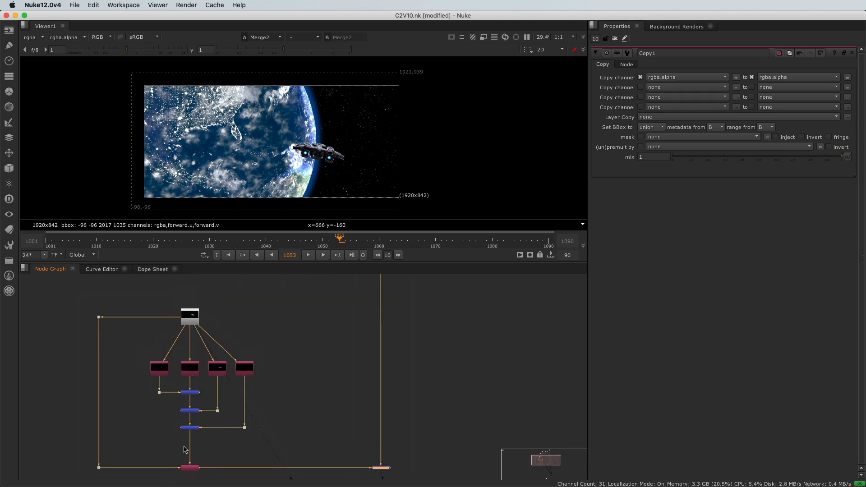
click(331, 398)
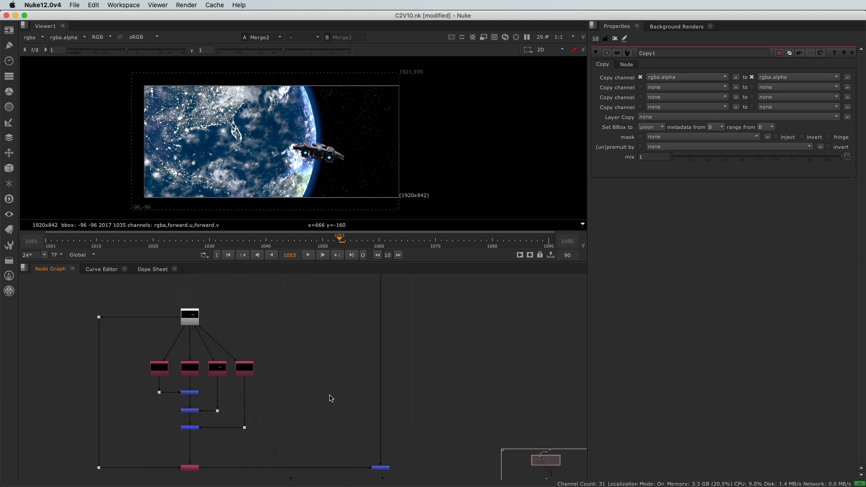